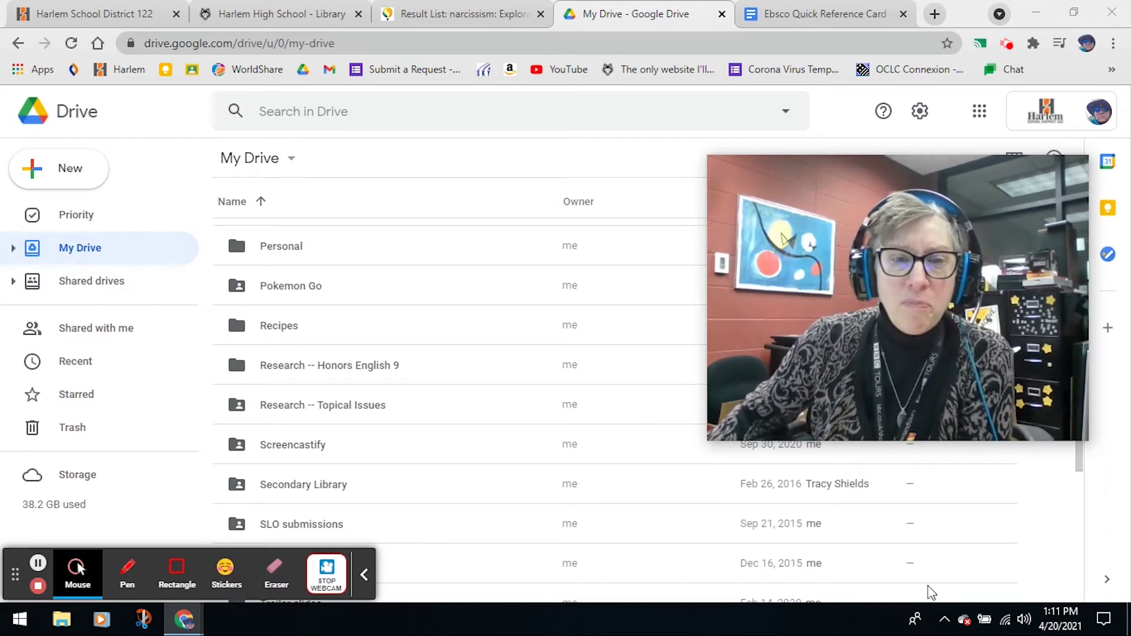
Open the Research -- Topical Issues folder in My Drive.
double_click(351, 408)
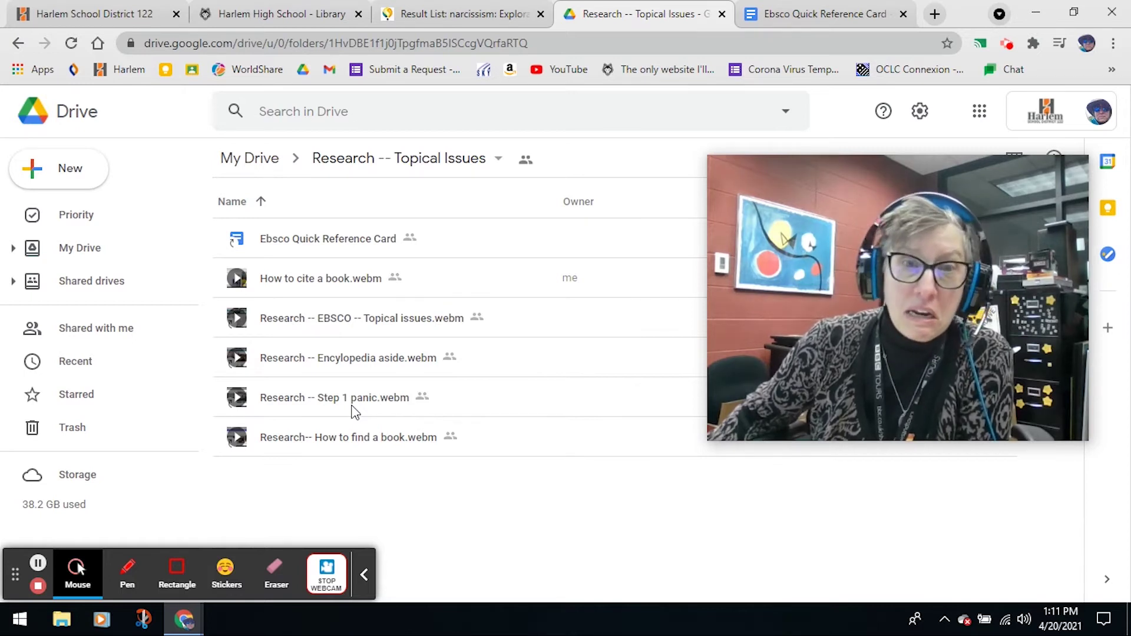
Open the Ebsco Quick Reference Card and view its shortcut locations from the File menu.
double_click(324, 240)
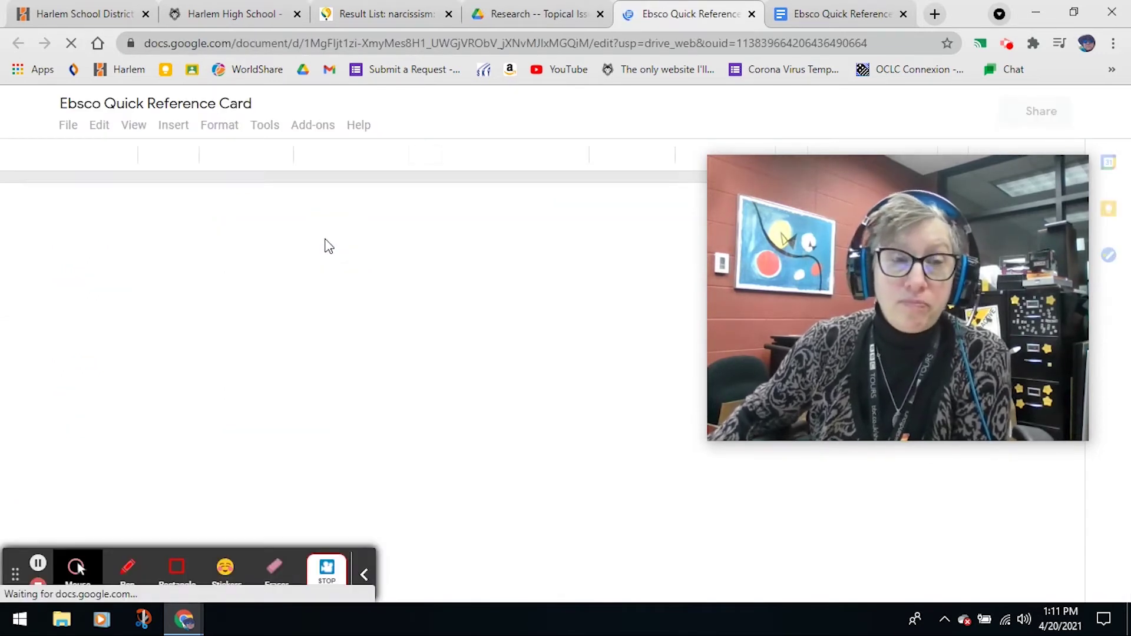
click(67, 125)
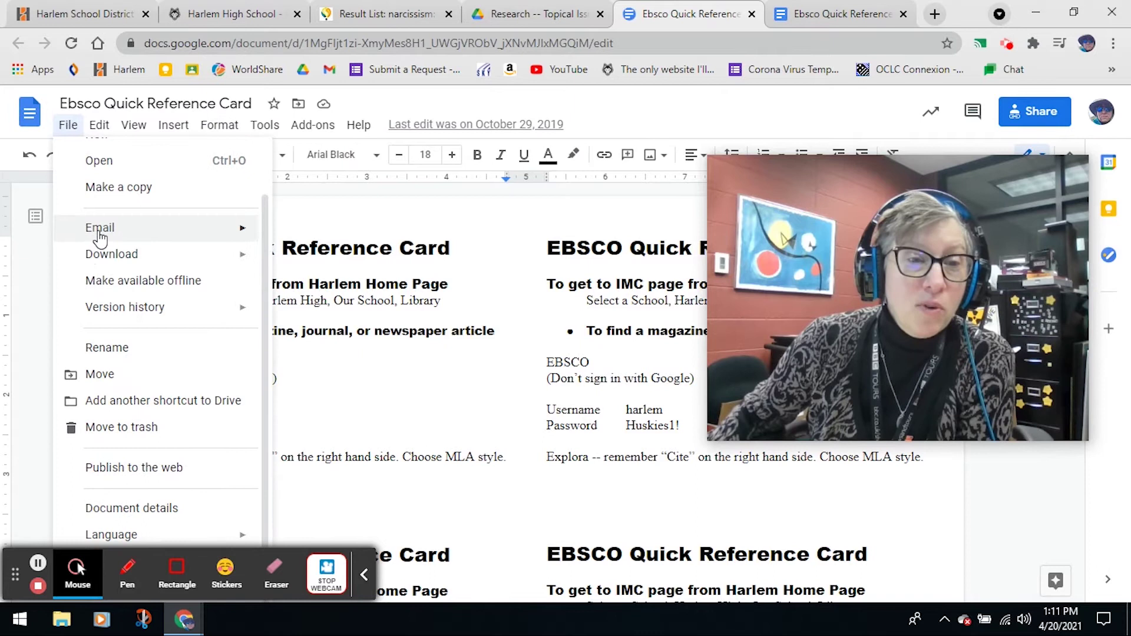
click(131, 403)
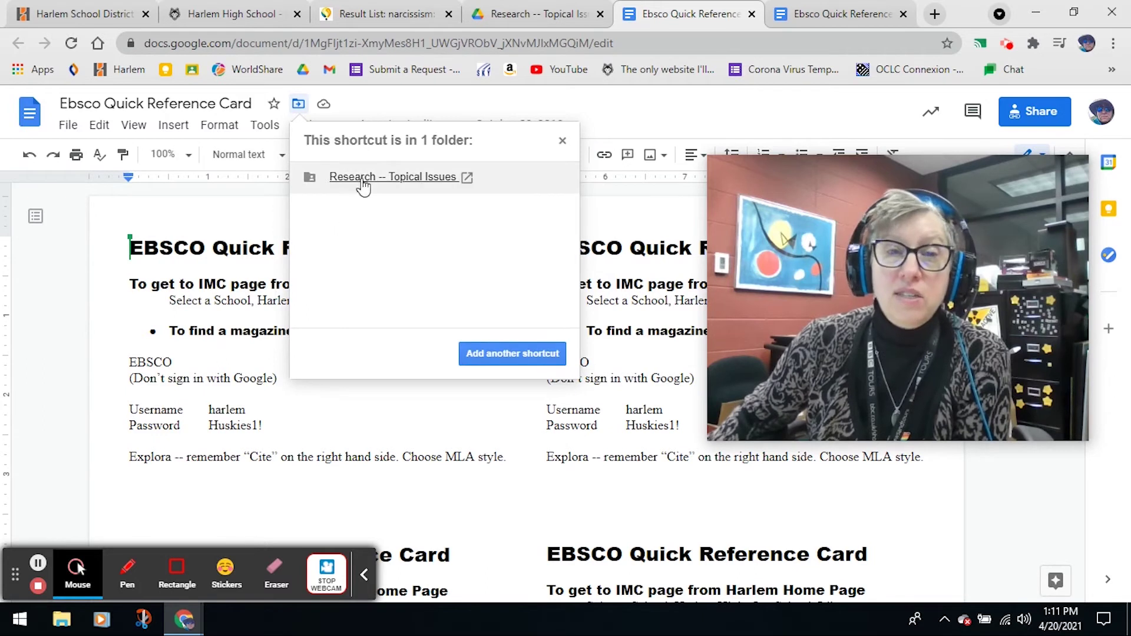
Add an Ebsco Quick Reference Card shortcut to My Drive's Research -- Honors English 9 folder.
click(502, 356)
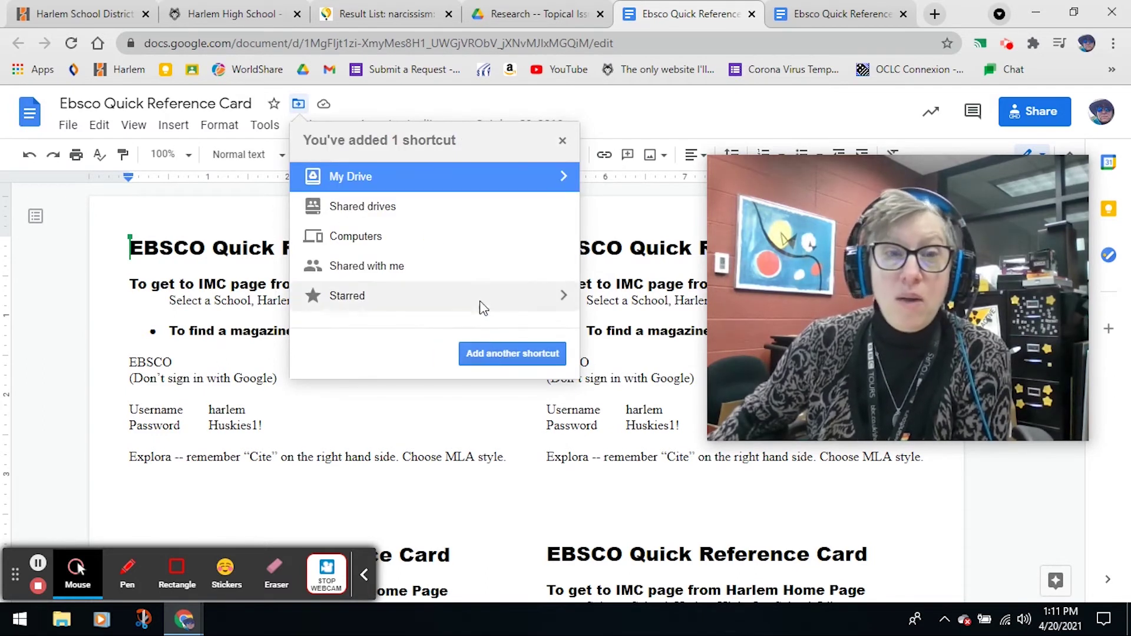
click(520, 178)
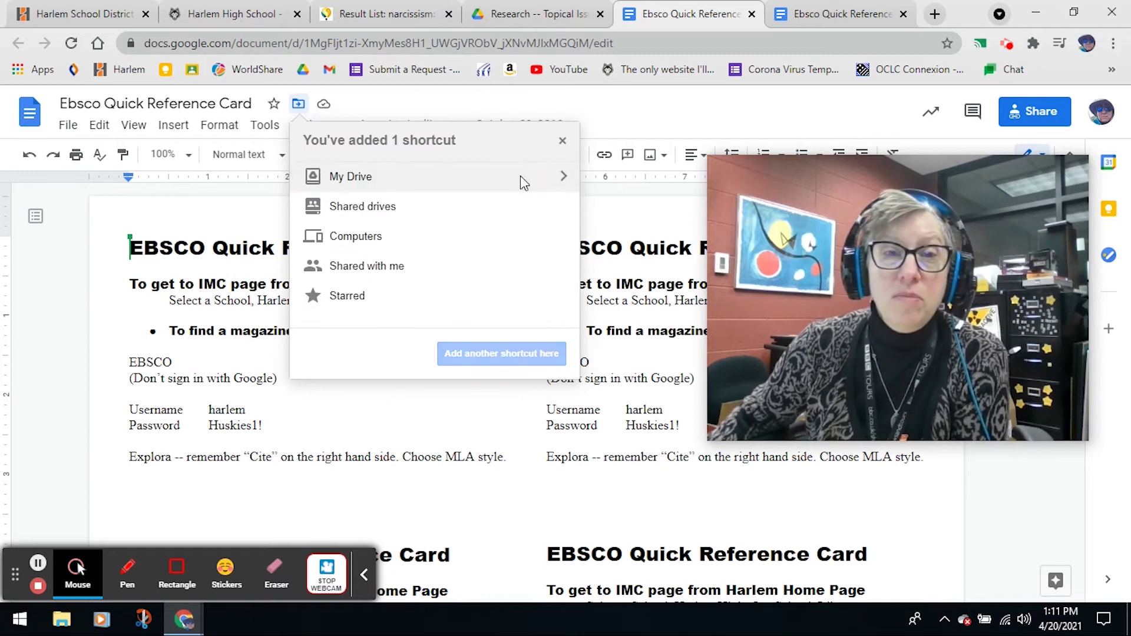
click(563, 177)
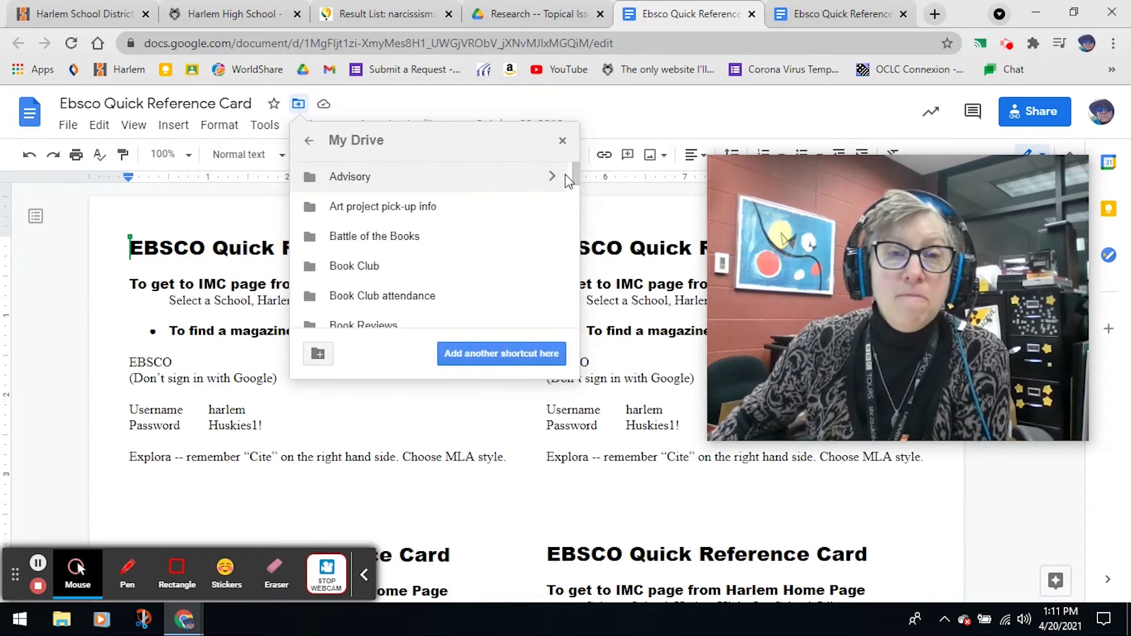
scroll(434, 239, down, 2)
scroll(434, 240, down, 2)
scroll(434, 239, up, 1)
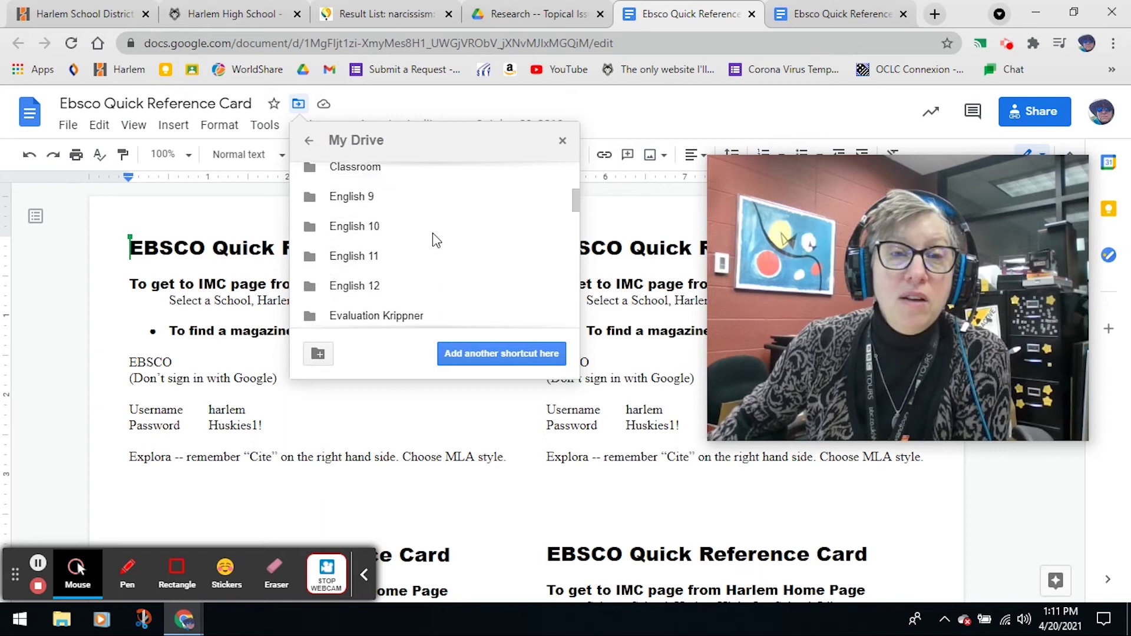
scroll(434, 240, down, 2)
scroll(434, 240, down, 2)
scroll(434, 239, down, 2)
scroll(434, 239, down, 2)
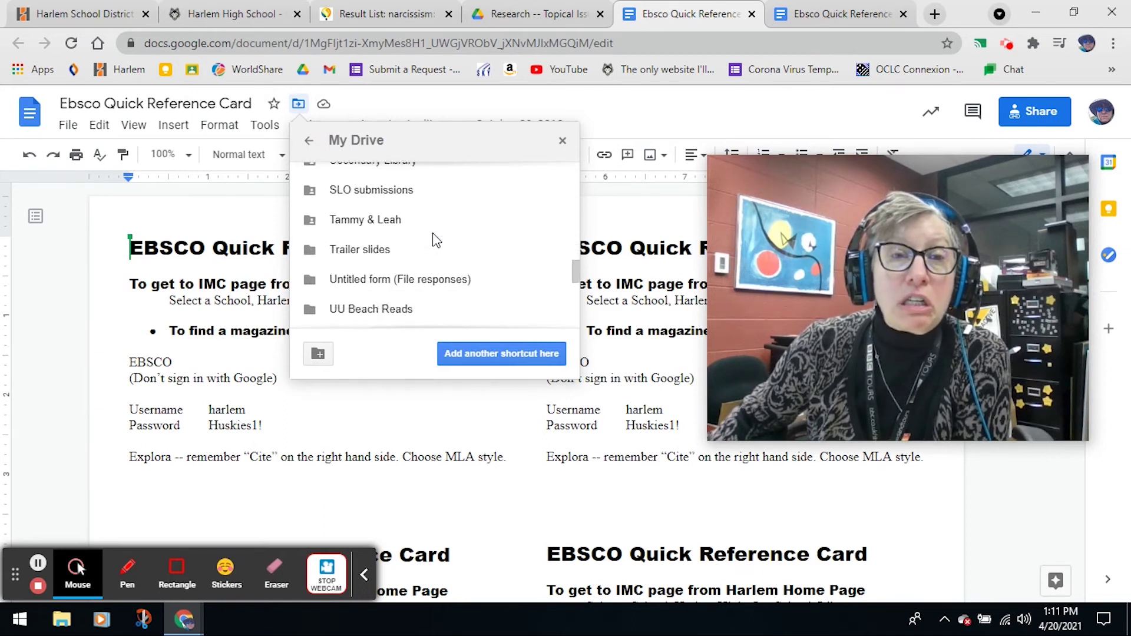
scroll(433, 239, up, 3)
click(431, 237)
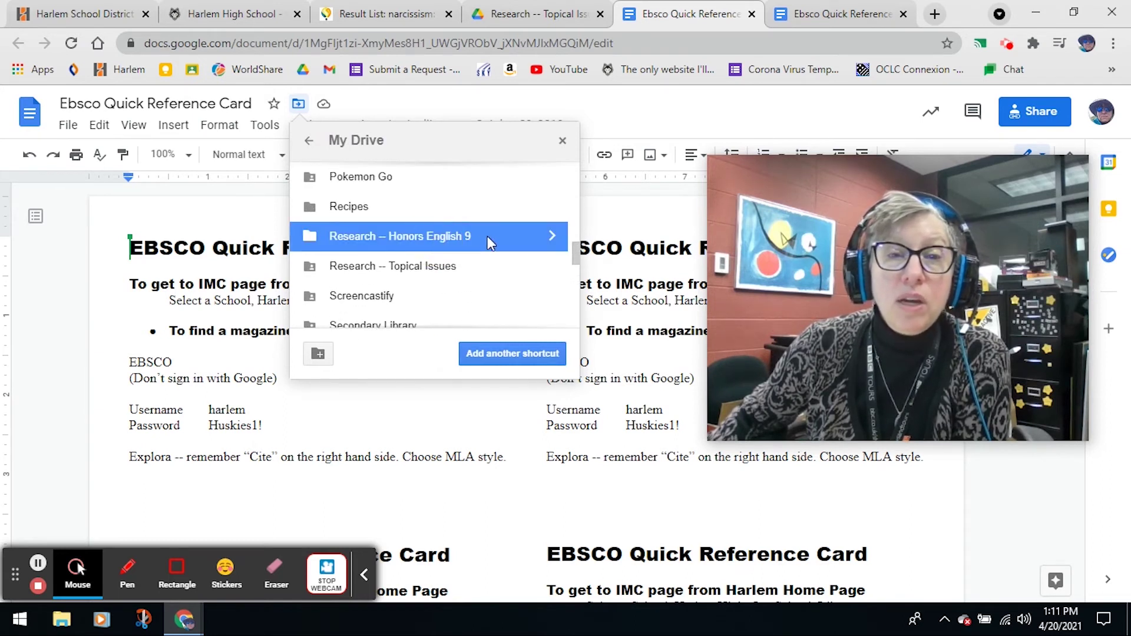
click(522, 361)
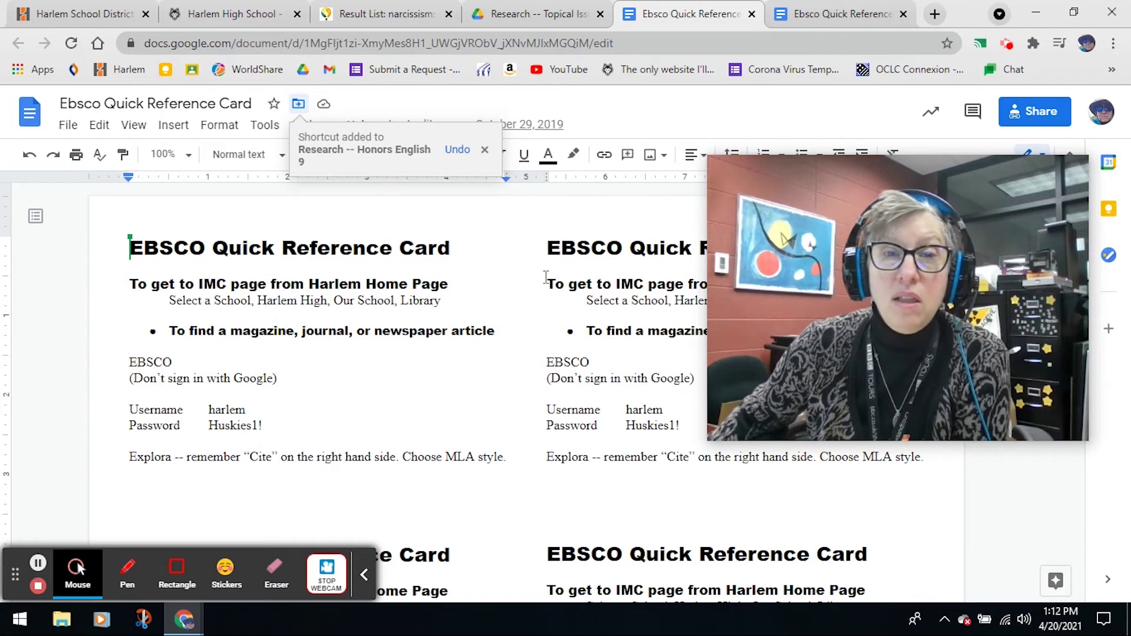
Back in Drive, go up to My Drive and open Research -- Honors English 9.
click(544, 16)
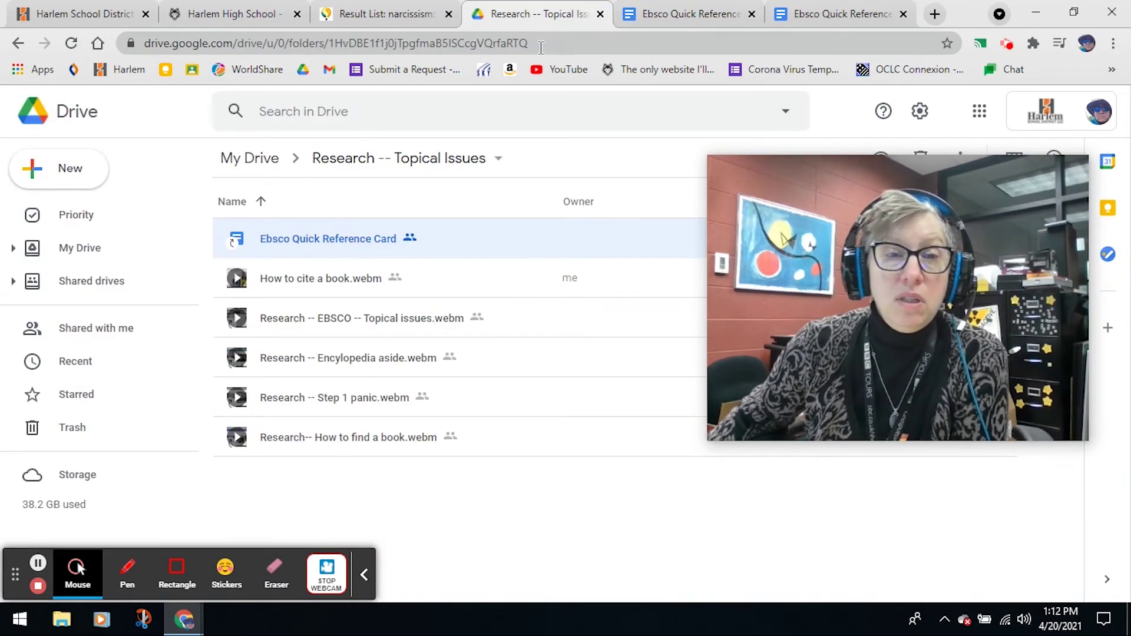
click(276, 165)
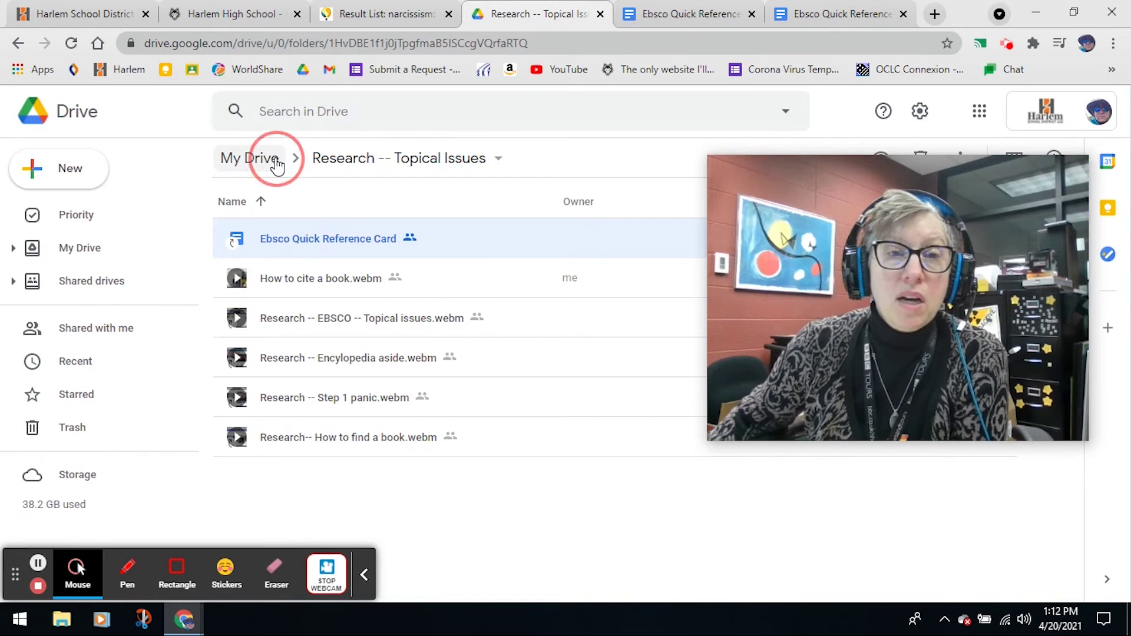
scroll(434, 431, down, 4)
scroll(438, 431, down, 4)
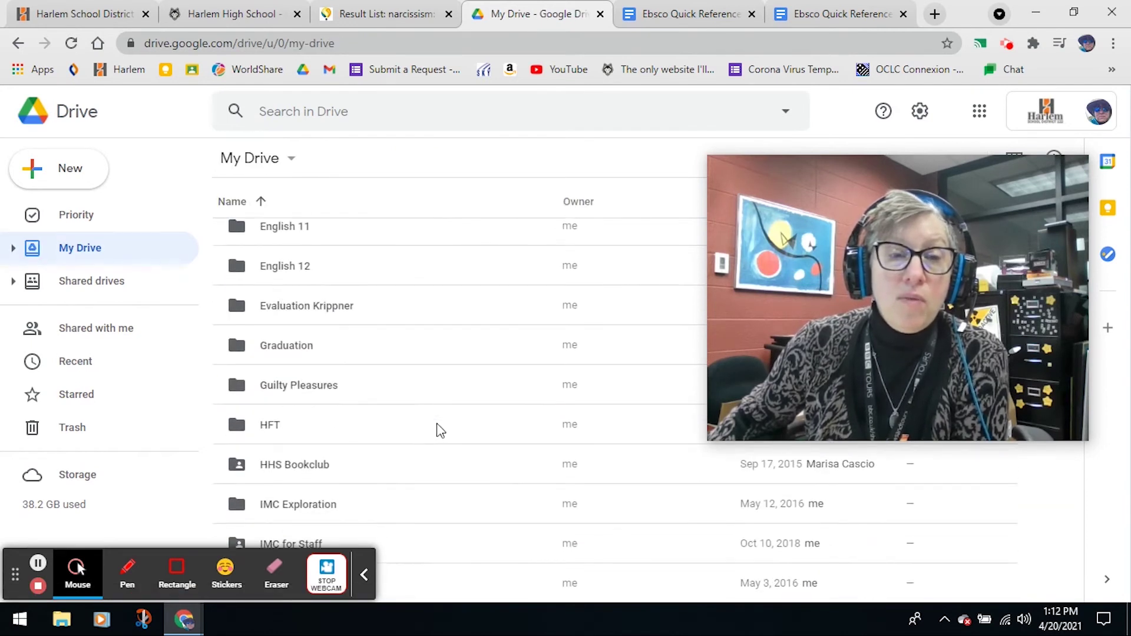
scroll(437, 431, down, 2)
scroll(438, 431, down, 2)
scroll(437, 430, down, 3)
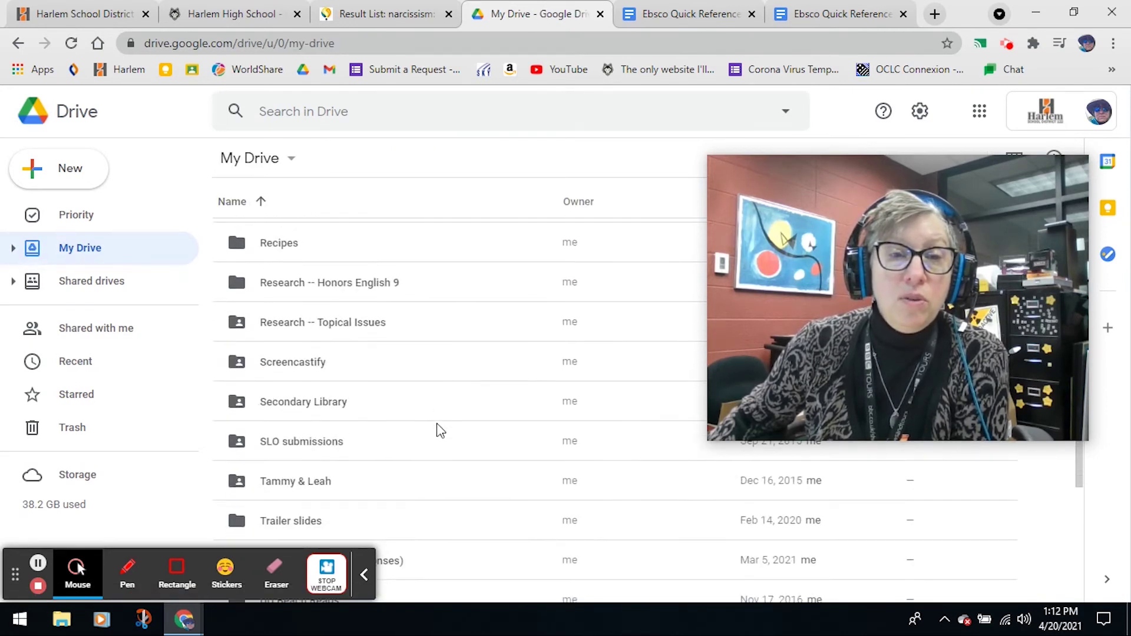
double_click(342, 299)
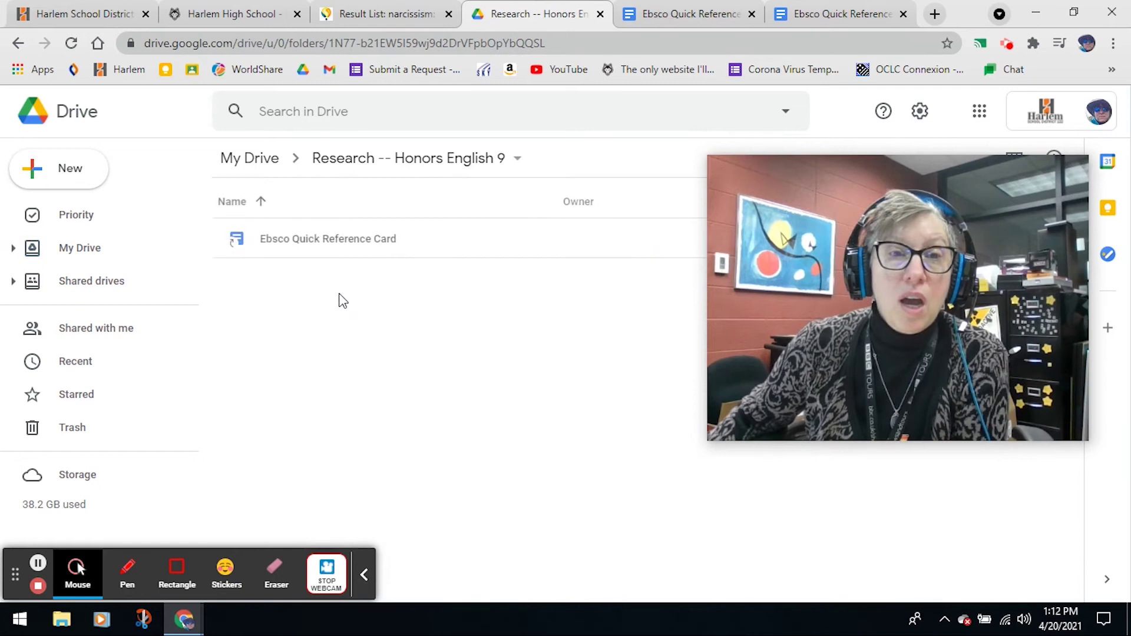